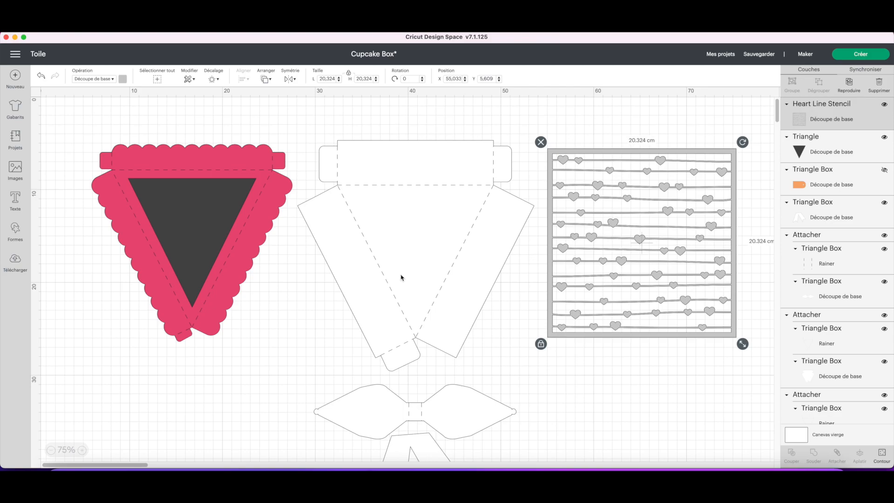
- Look up the source image #MF8527 of the white Triangle Box in the image library and return to the canvas without adding it
left_click(427, 255)
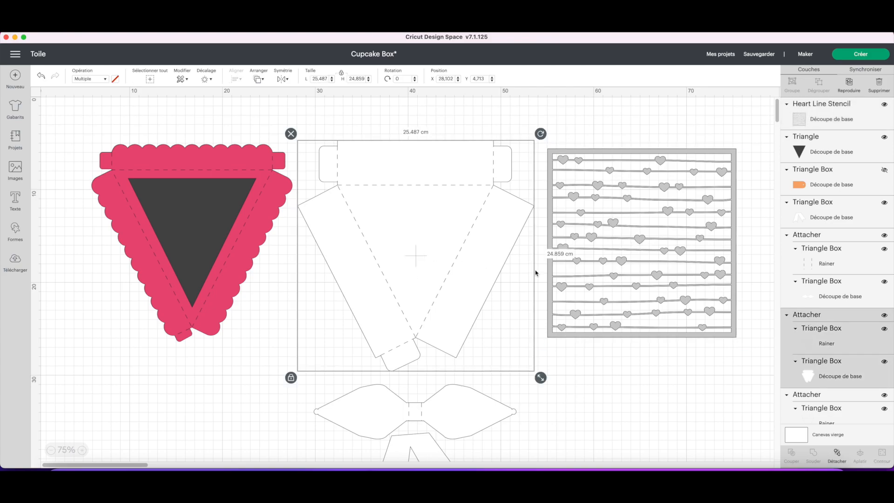
right_click(821, 374)
left_click(819, 376)
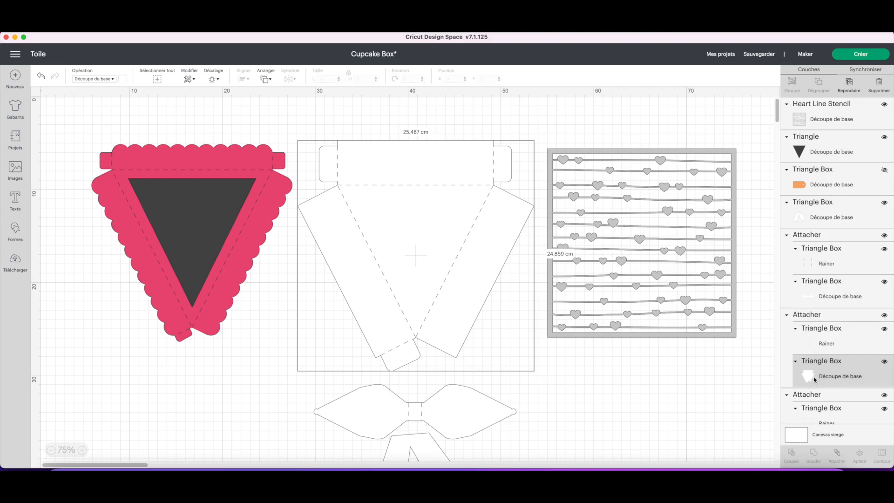
right_click(818, 376)
mouse_move(775, 375)
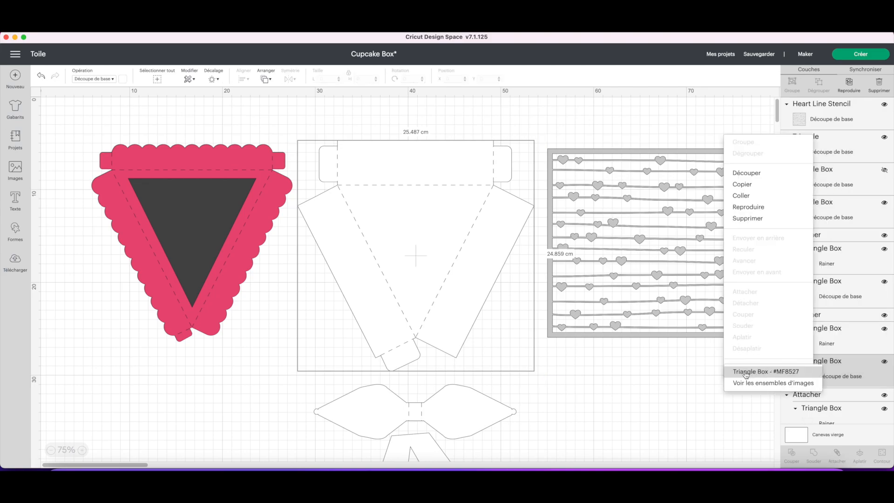
left_click(775, 376)
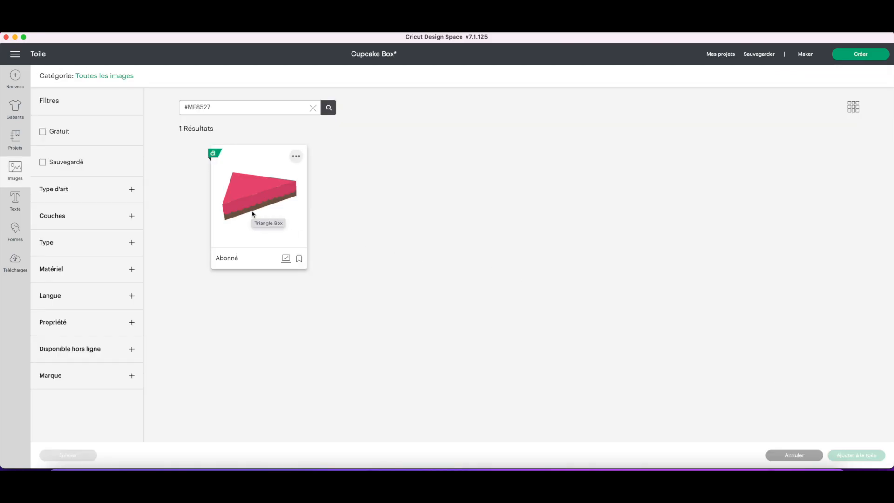
left_click(789, 458)
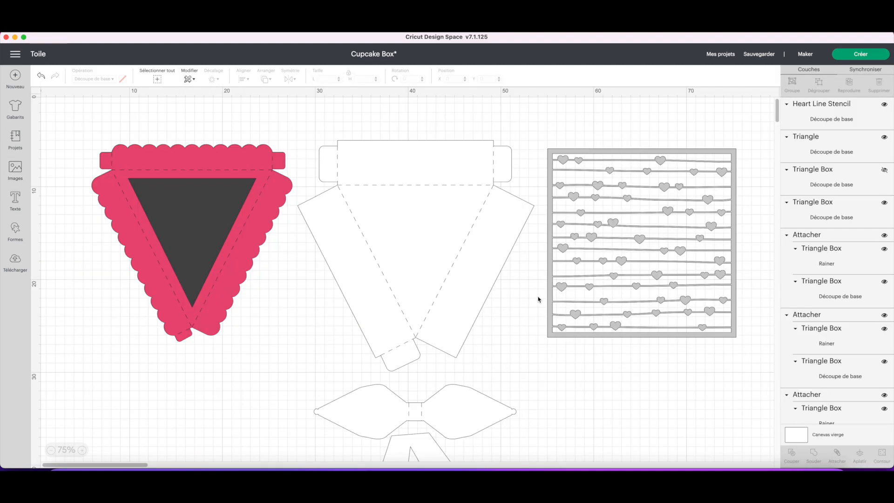
- Move the dark triangle off the pink scalloped box and place it over the middle of the Heart Line Stencil
left_click_drag(195, 235, 290, 377)
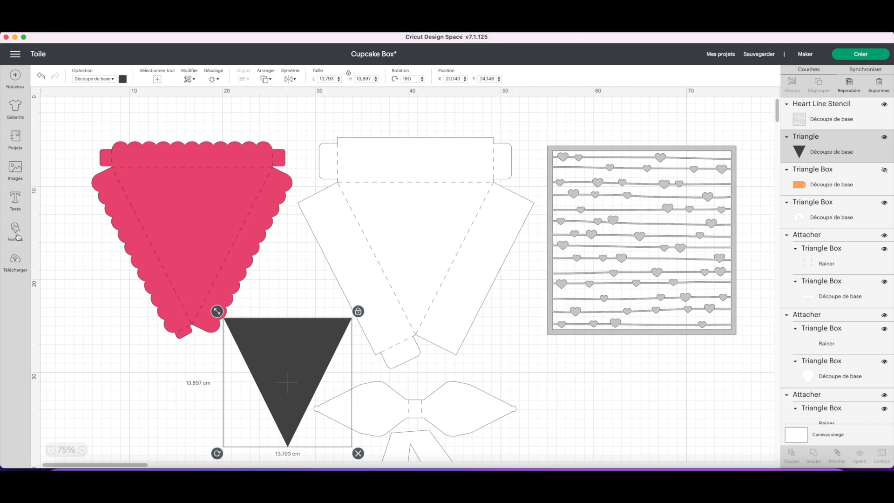
left_click_drag(310, 372, 216, 230)
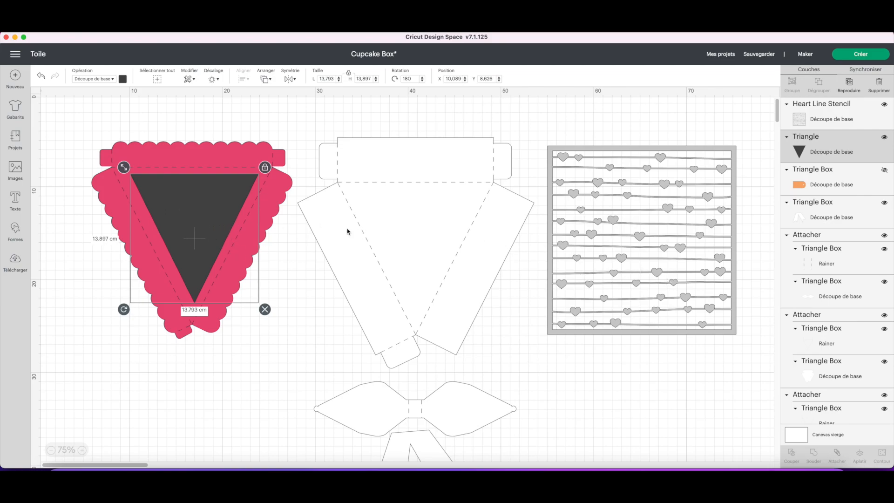
left_click_drag(203, 238, 660, 244)
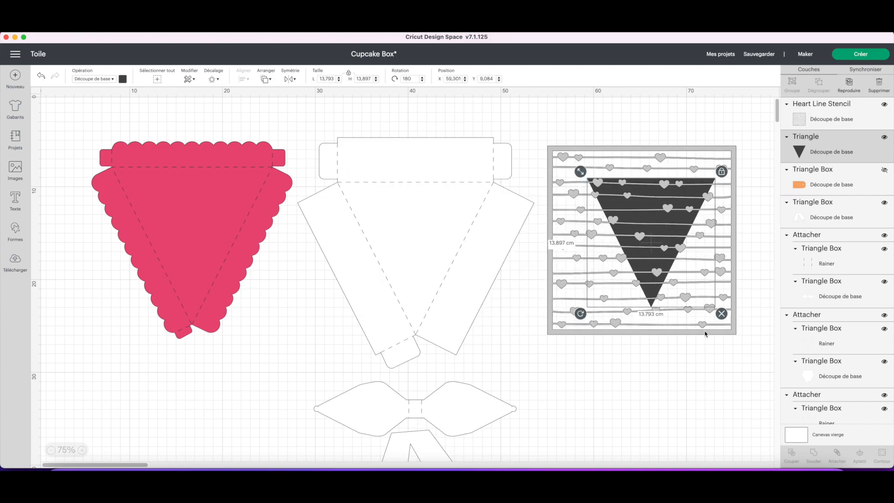
- Shift the Heart Line Stencil over the dark triangle and enlarge it to about 20.84 cm square
left_click(674, 397)
mouse_move(608, 294)
left_mouse_down()
mouse_move(619, 295)
mouse_move(601, 295)
mouse_move(620, 300)
left_mouse_up()
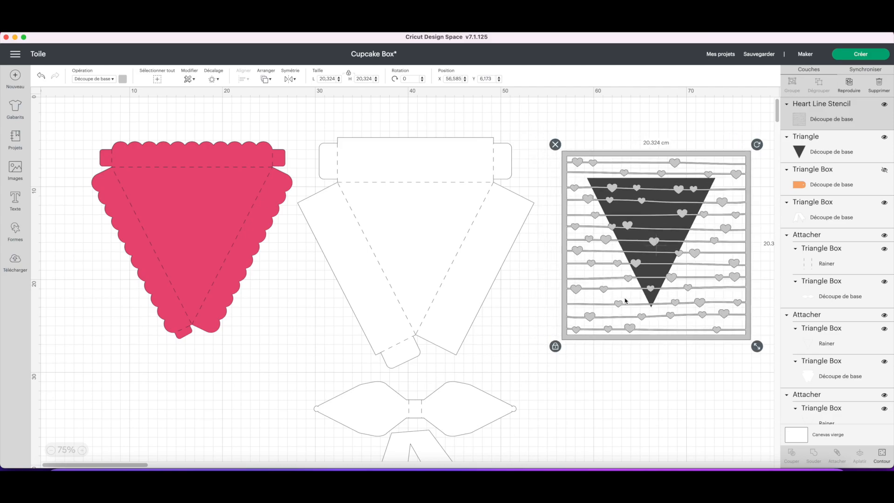
left_click_drag(757, 345, 761, 351)
left_click_drag(693, 292, 692, 292)
- Slice the dark triangle with the Heart Line Stencil and delete the leftover pieces, keeping only the triangle with heart-line cutouts
left_click_drag(665, 383, 641, 251)
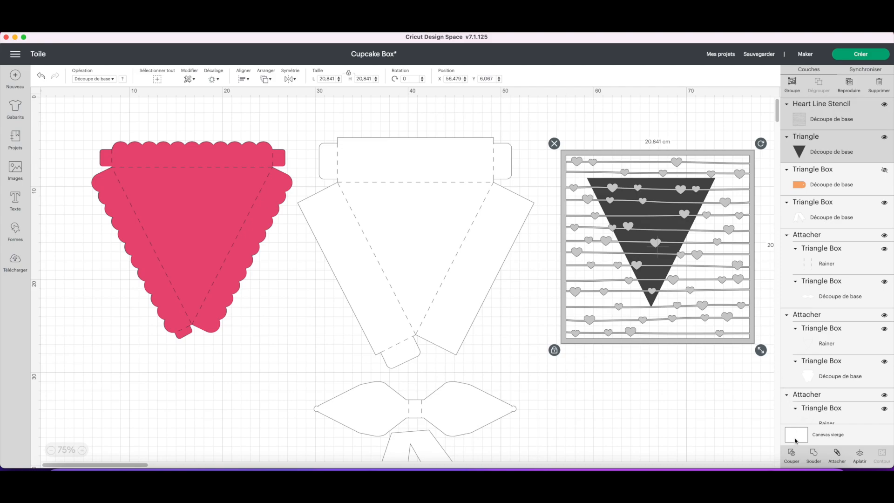
left_click(791, 454)
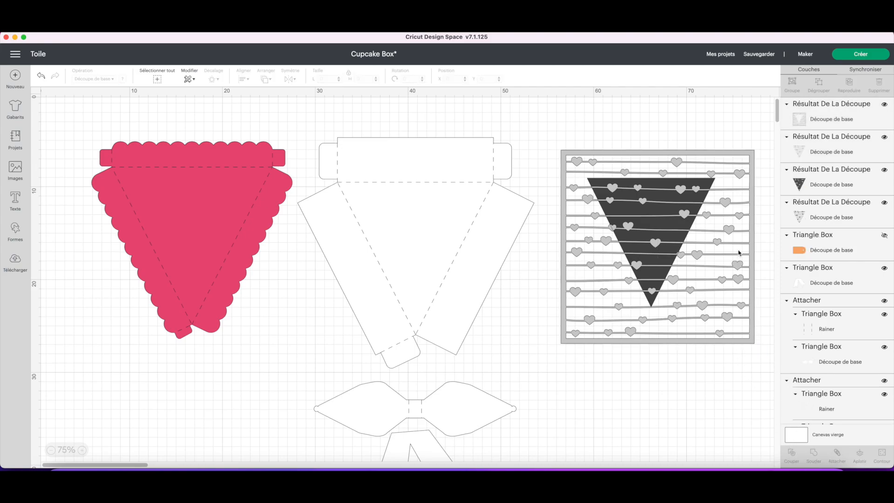
left_click_drag(561, 153, 564, 262)
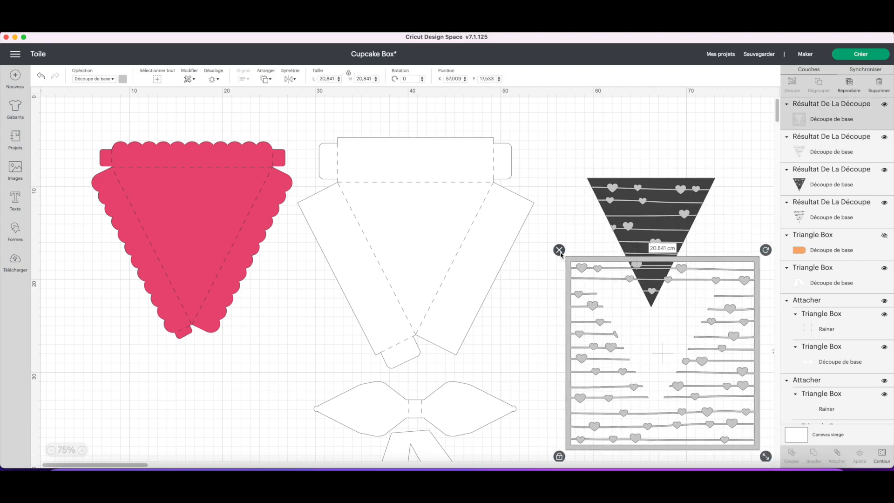
left_click(559, 250)
left_click_drag(659, 225, 675, 347)
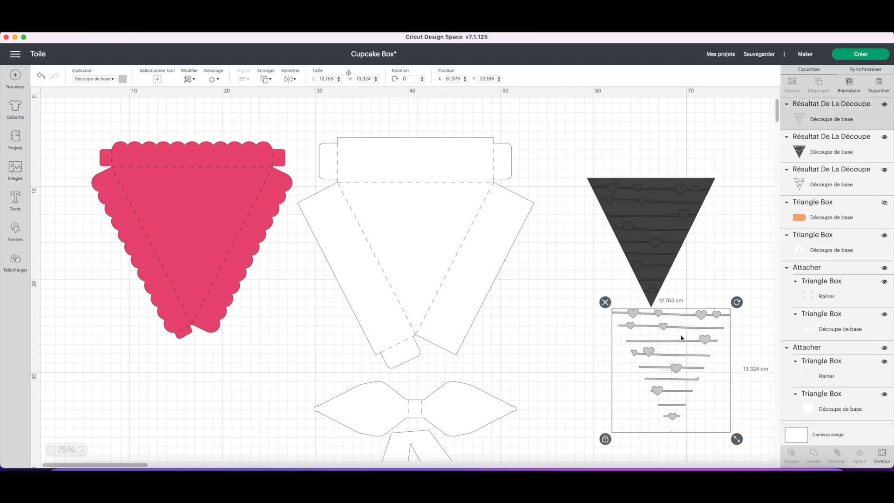
left_click(605, 303)
left_click_drag(655, 227, 669, 321)
left_click(638, 196)
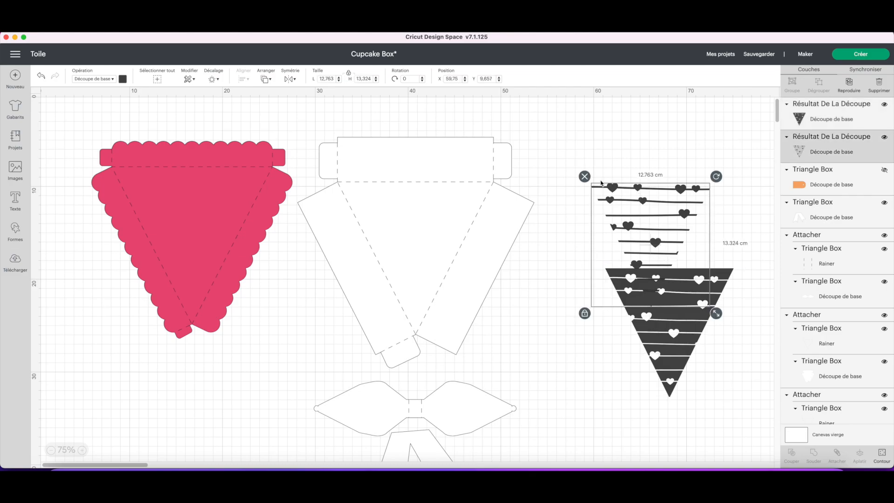
left_click(585, 179)
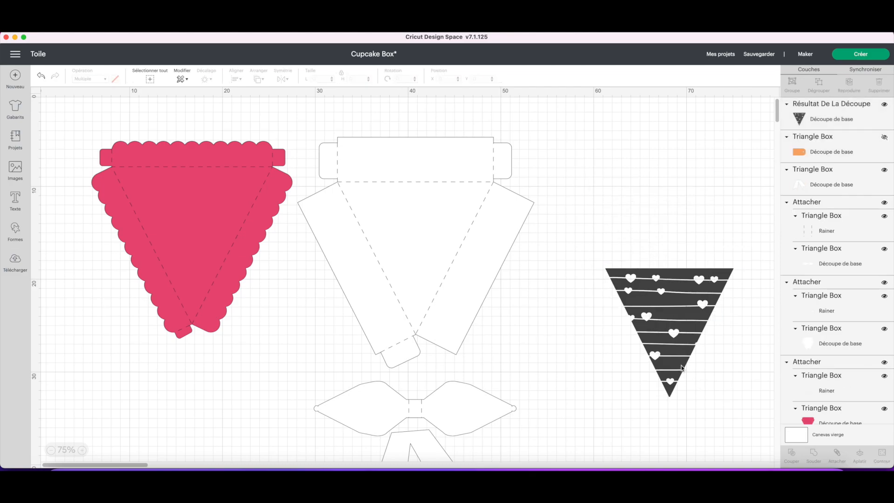
- Place the heart-line triangle on the pink scalloped box and align it with the box's center
left_click_drag(681, 368, 280, 251)
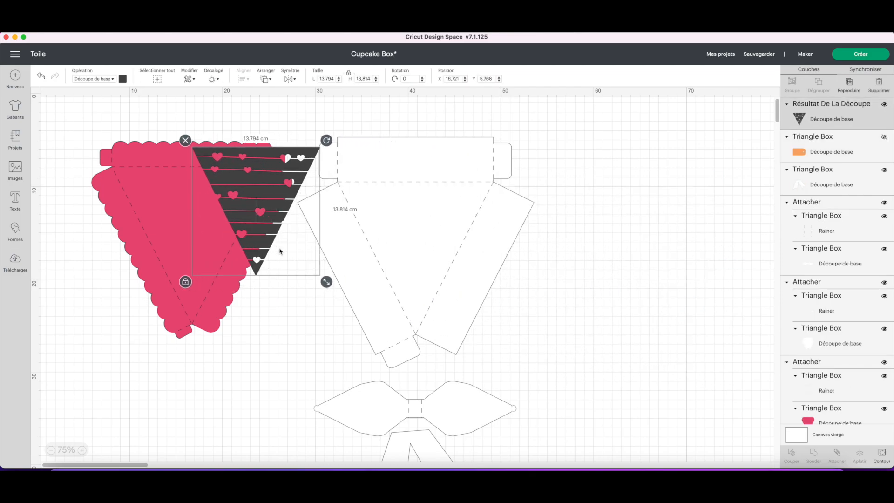
left_click_drag(285, 209, 222, 223)
left_click(75, 205)
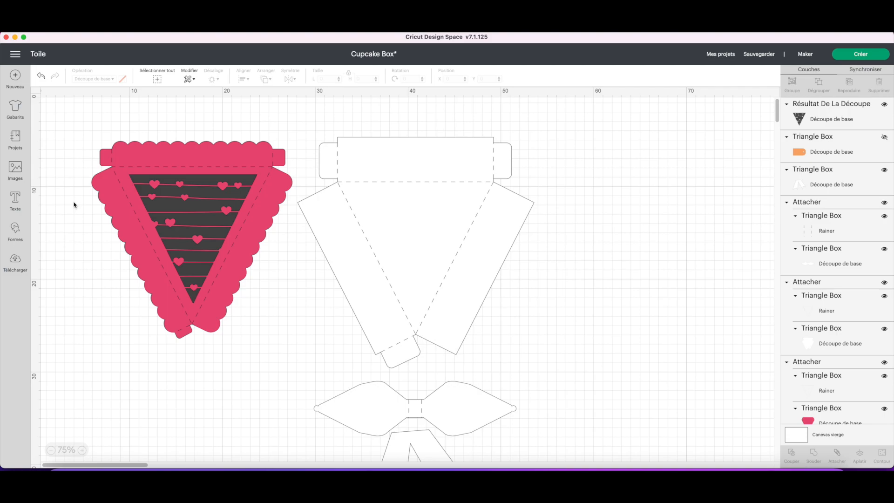
left_click_drag(73, 201, 175, 233)
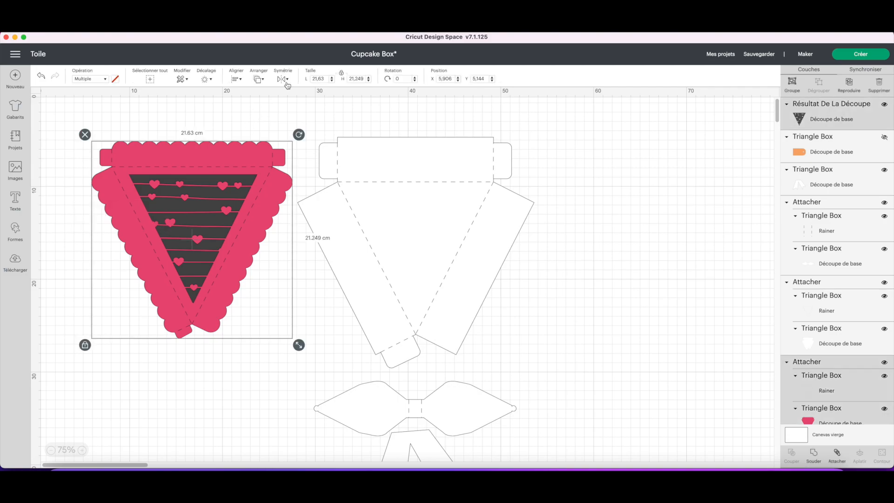
left_click(236, 79)
left_click(267, 175)
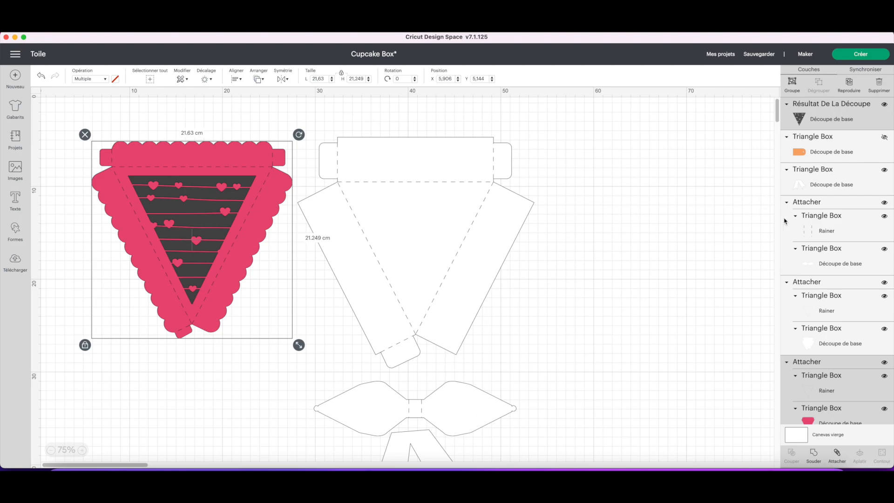
- Detach the pink scalloped box from its score lines
scroll(833, 242, "down", 1)
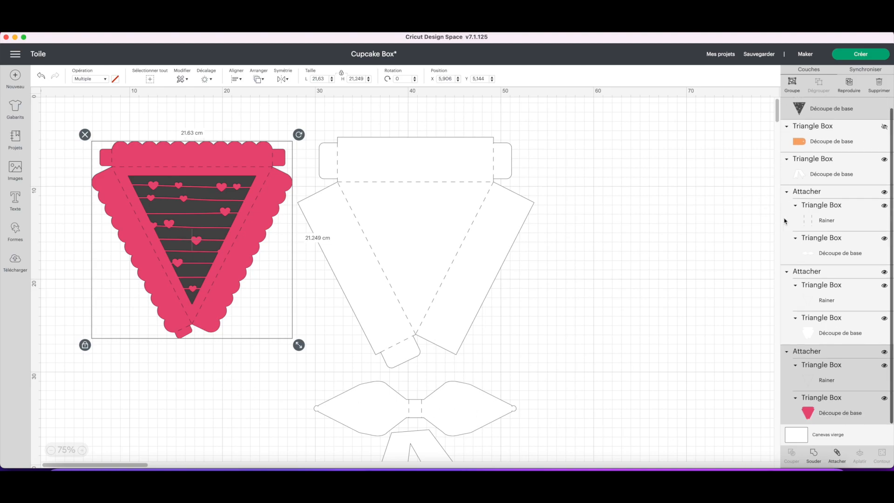
left_click(836, 414)
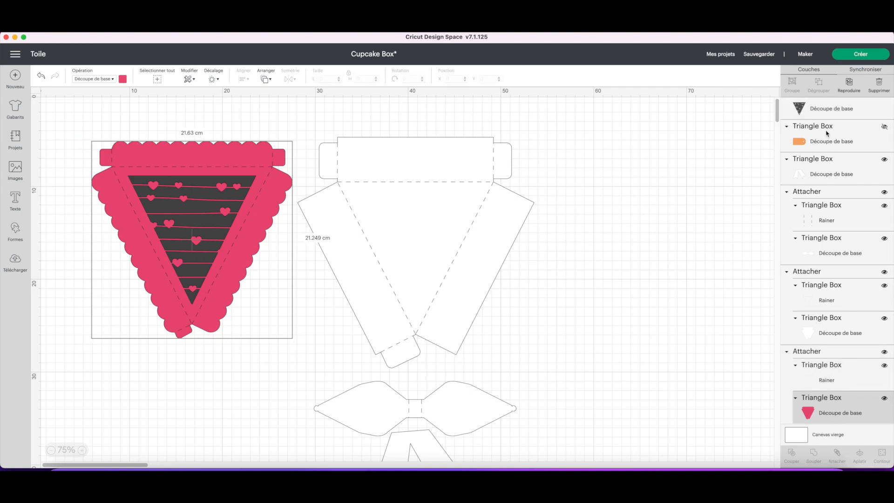
left_click(820, 352)
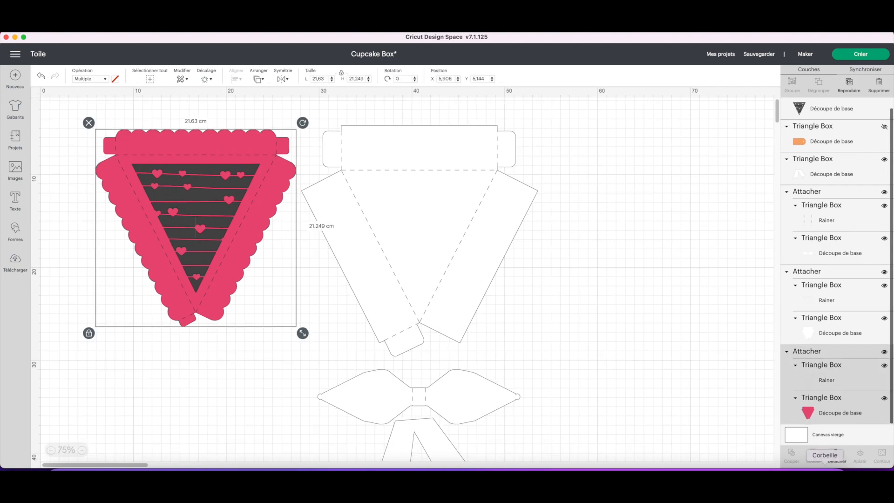
left_click(837, 453)
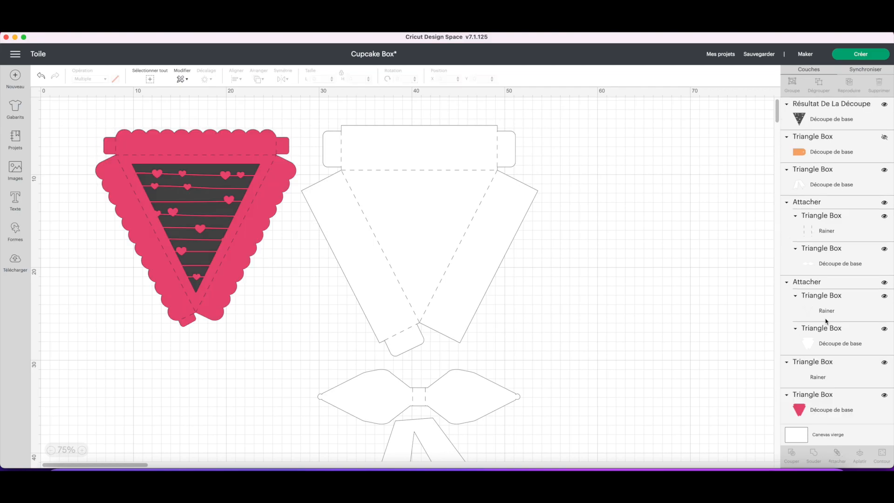
- Slice the heart-line triangle out of the pink scalloped box's base cut layer
left_click(825, 409)
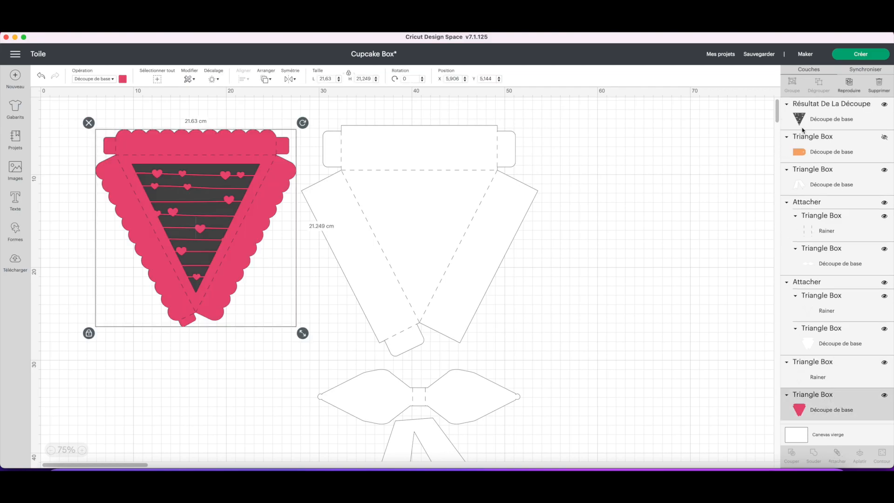
left_click(819, 121, "shift")
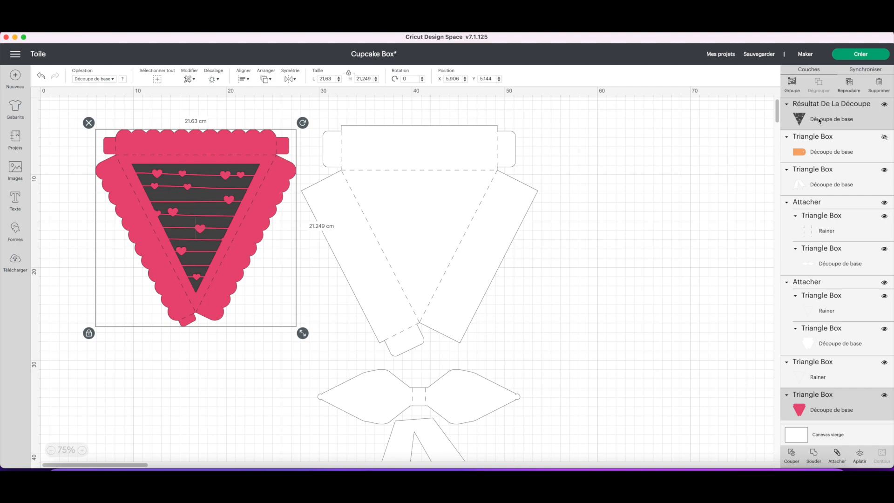
left_click(795, 454)
- Send the sliced pink box to the back behind its score lines and attach the two together
left_click(816, 146)
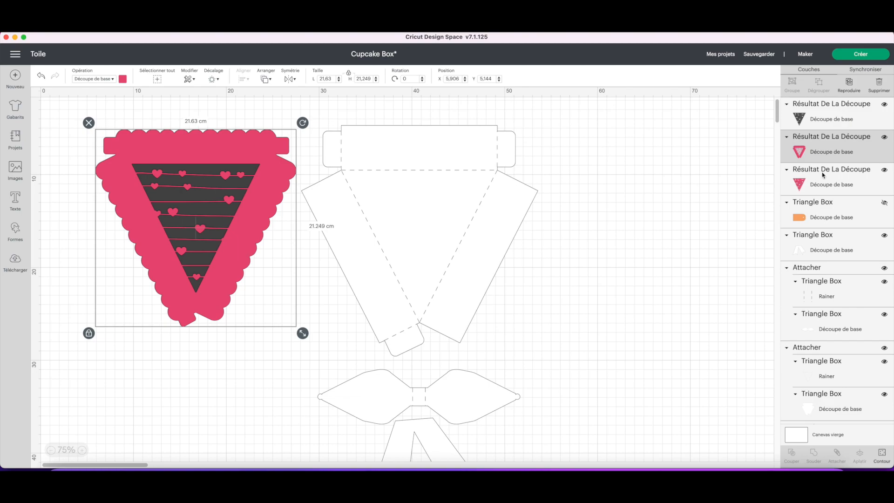
scroll(822, 179, "down", 1)
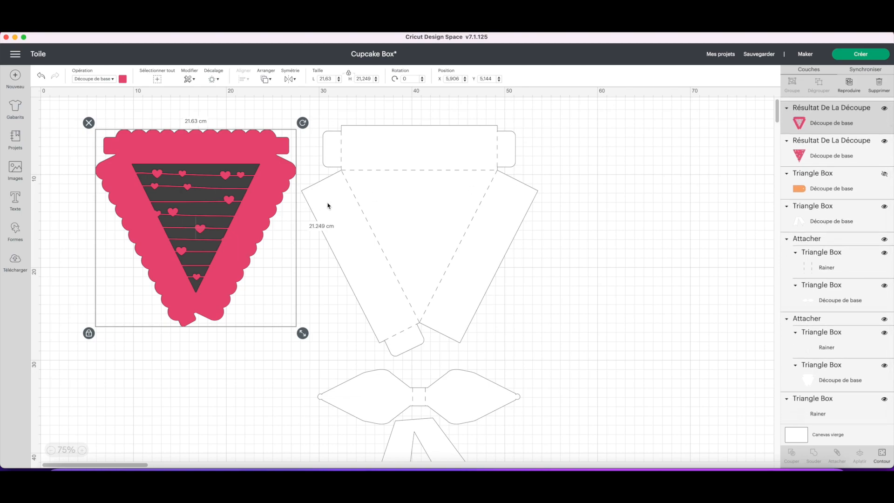
right_click(197, 138)
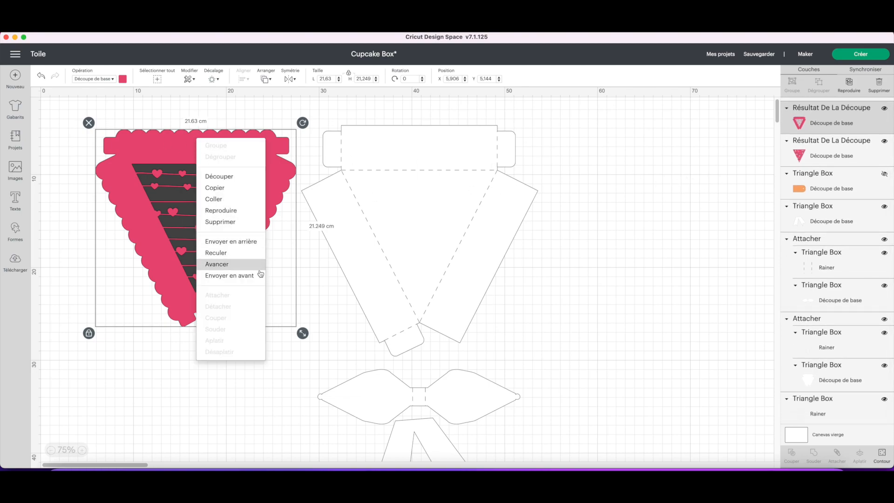
left_click(254, 242)
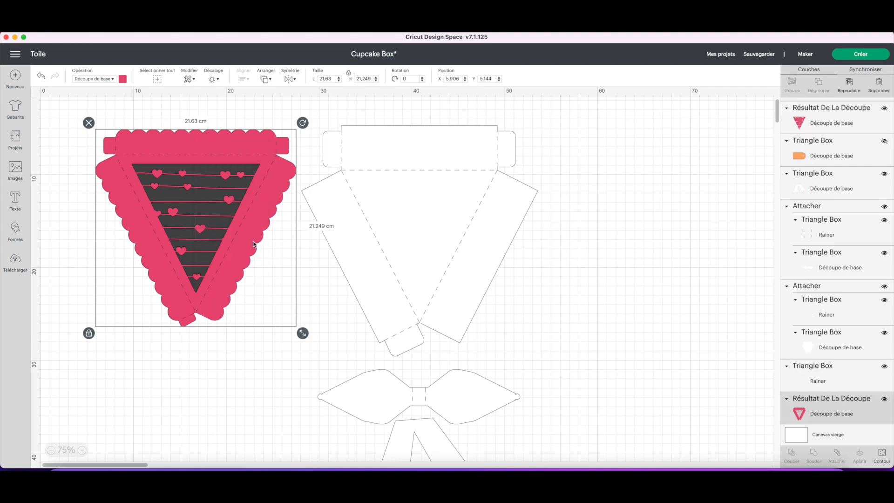
left_click(276, 153, "shift")
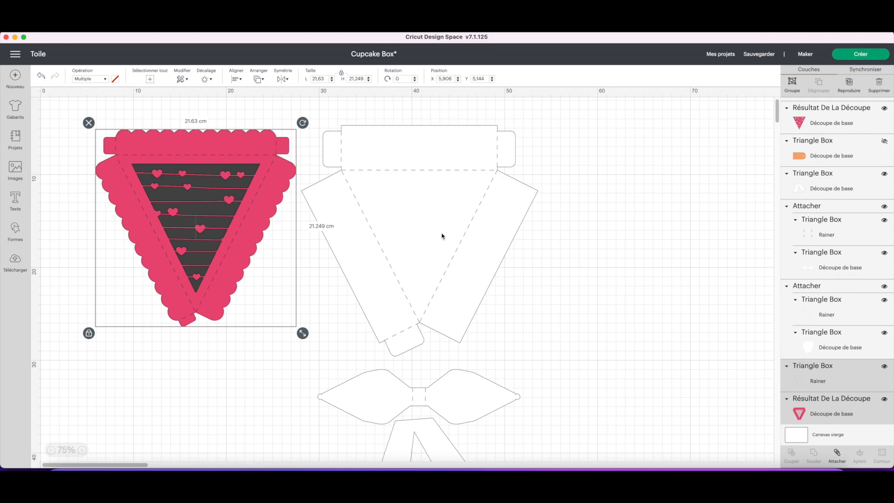
left_click(837, 452)
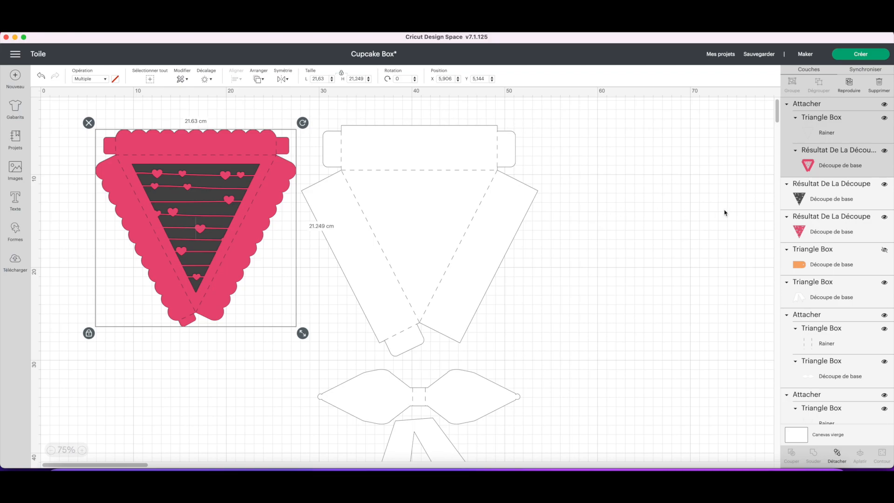
- Delete the leftover dark and pink heart-line triangles from the box's cutout window
left_click(811, 204)
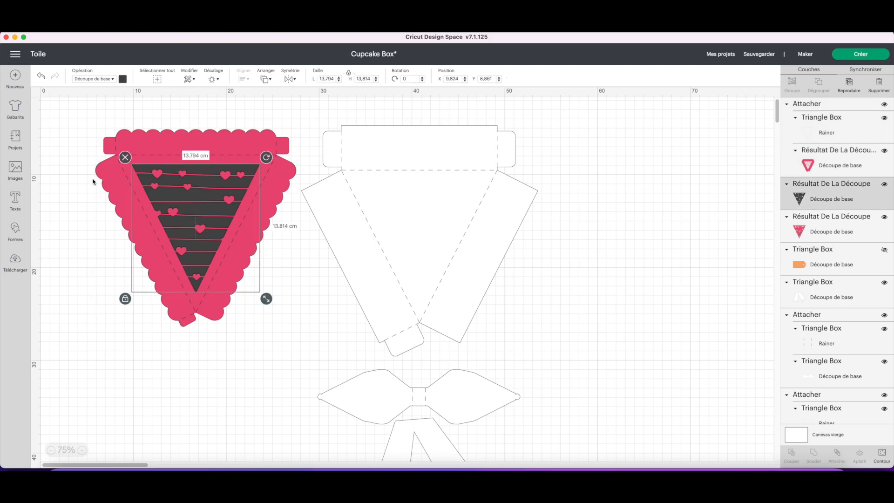
left_click(126, 158)
left_click(178, 166)
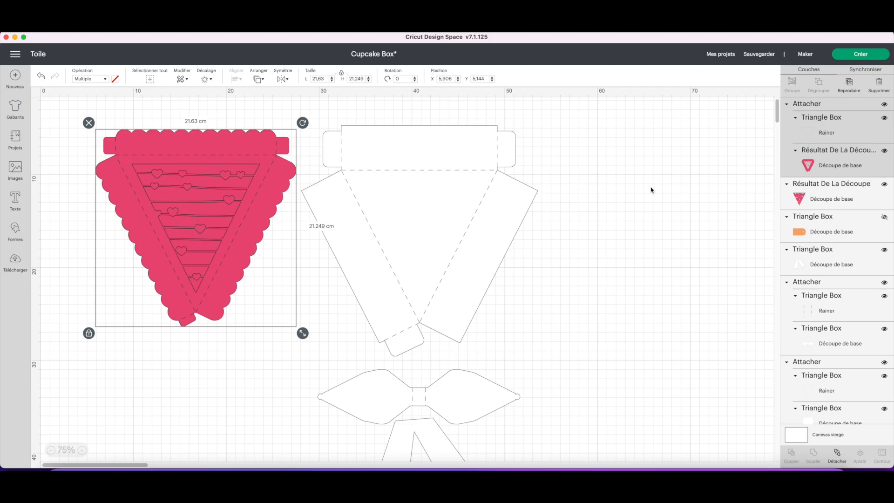
left_click(801, 200)
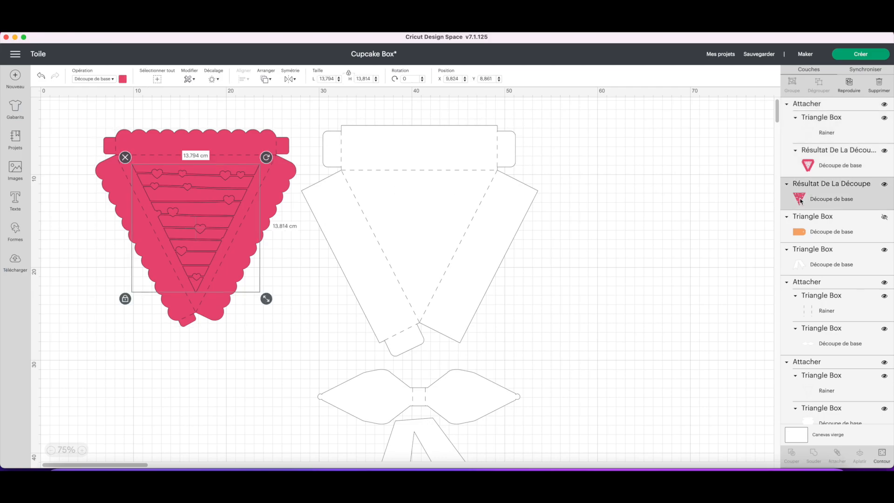
left_click(127, 159)
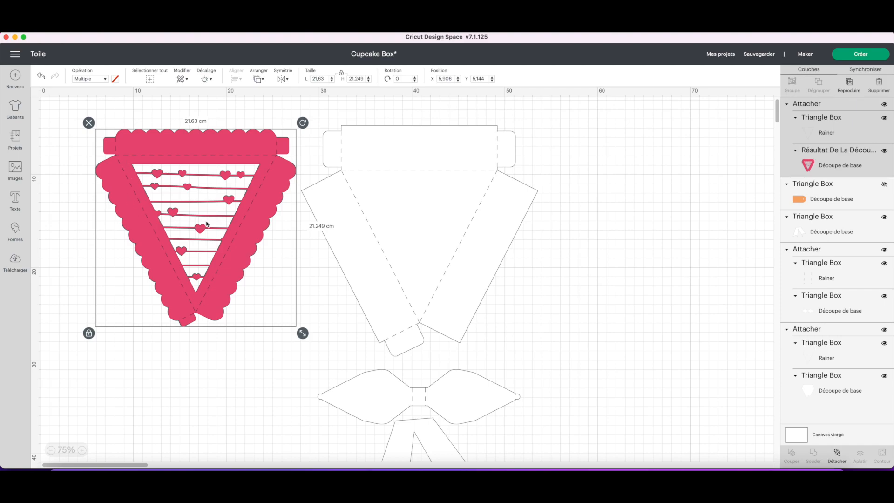
- Scale the white bow and its ribbon tails down together to about 15.5 × 9.3 cm
scroll(523, 421, "down", 5)
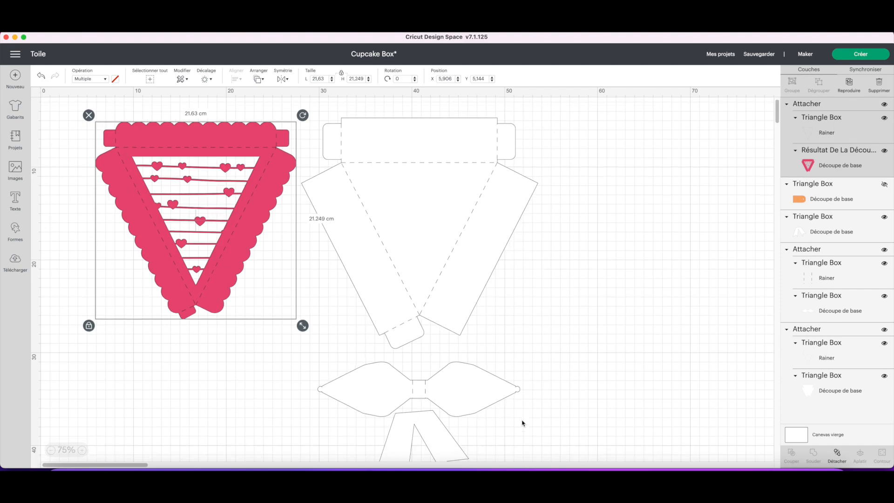
left_click_drag(291, 338, 477, 431)
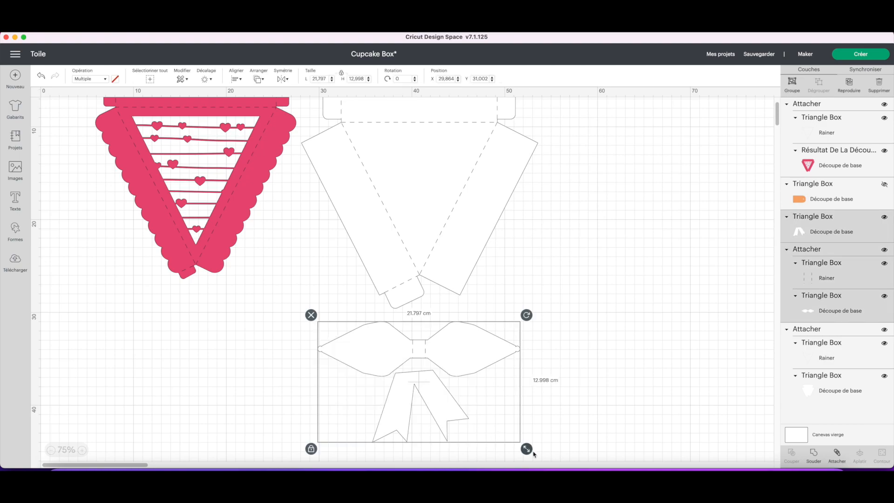
left_click_drag(528, 452, 468, 420)
left_click(555, 385)
scroll(372, 279, "up", 5)
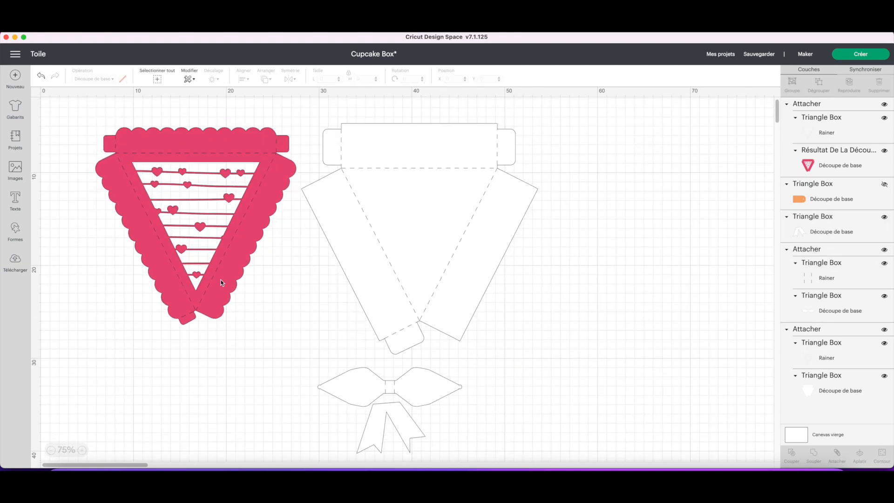
- Recolor the base cut layer of the scalloped heart-window box from pink to periwinkle blue, keeping its score lines as they are
left_click(225, 221)
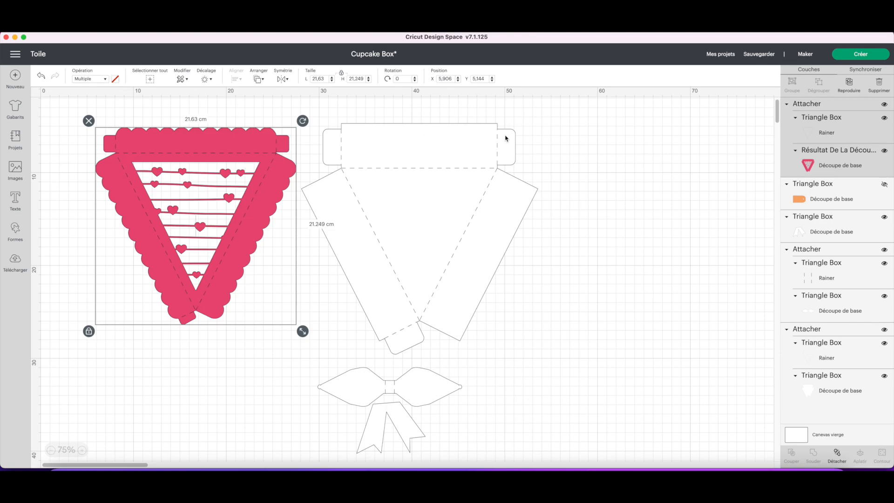
left_click(846, 163)
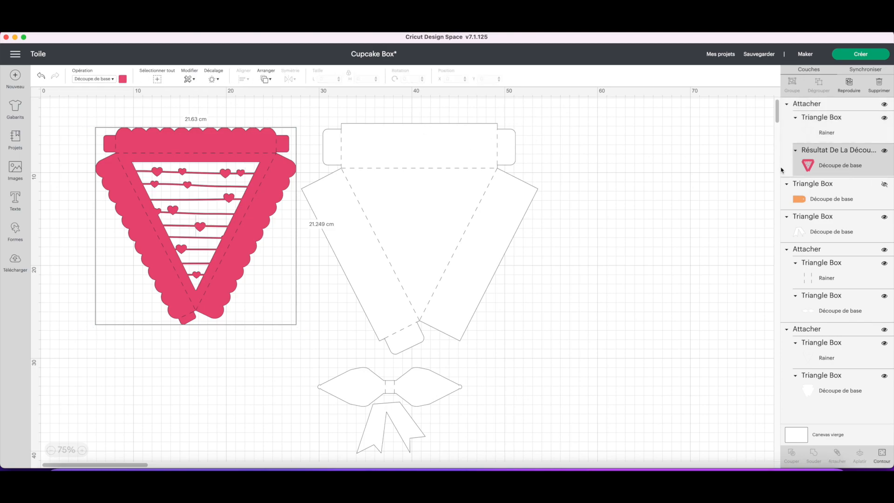
left_click(123, 80)
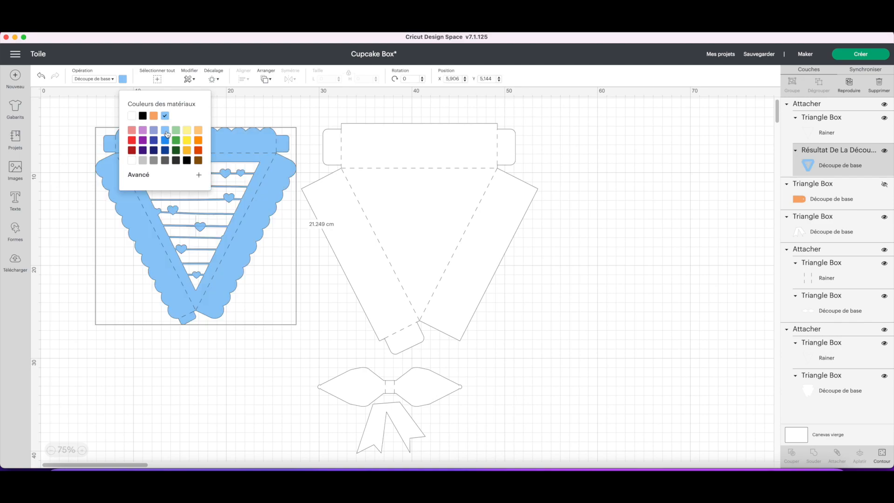
left_click(153, 130)
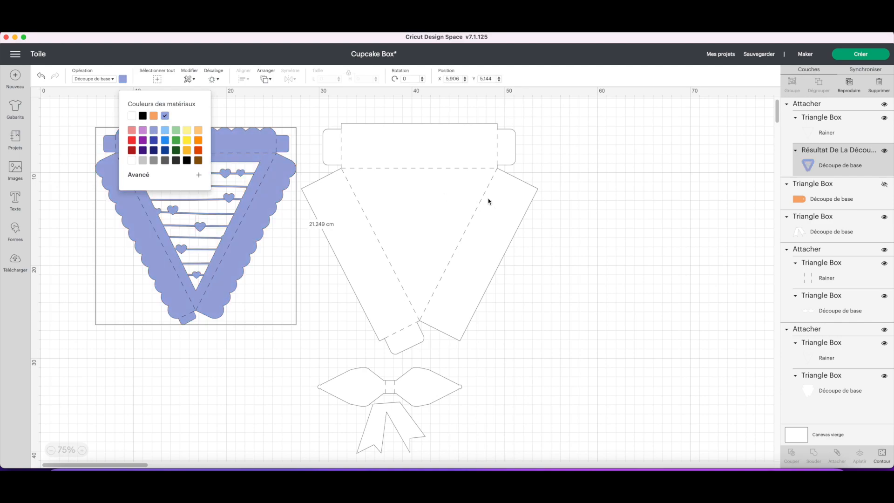
left_click(607, 223)
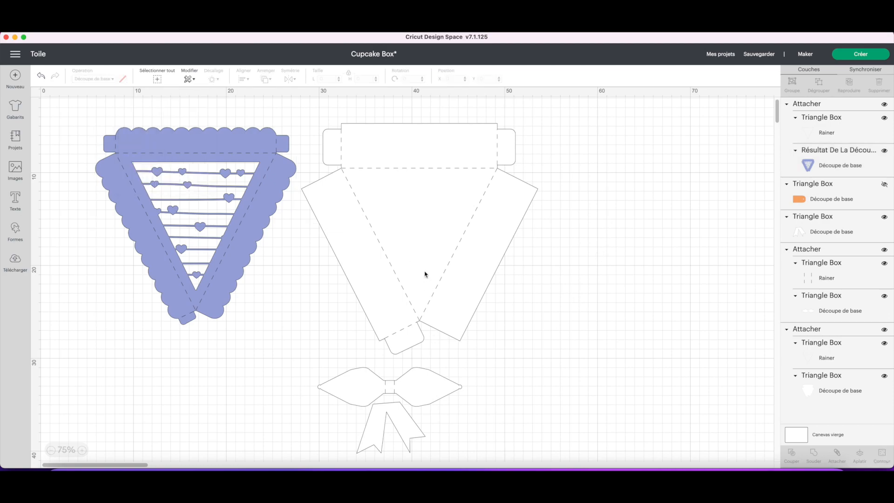
- Recolor the base cut layers of the bow and ribbon tails light blue
left_click_drag(288, 379, 427, 435)
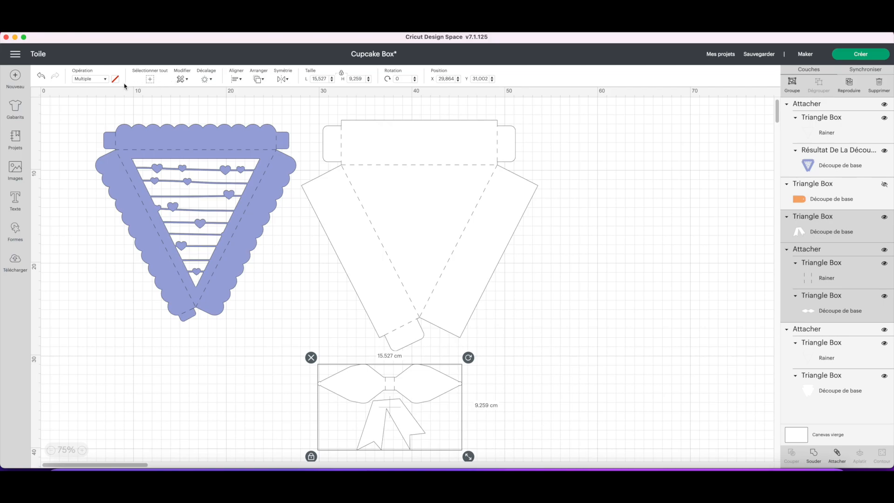
left_click(845, 232)
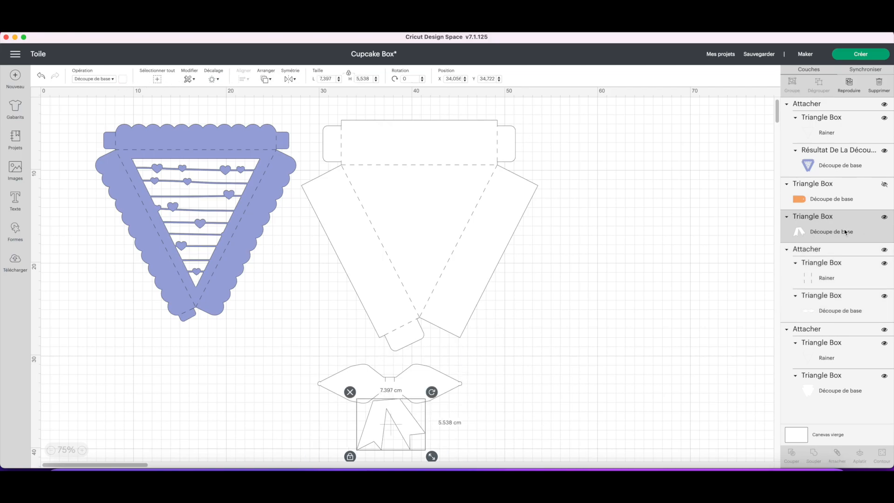
left_click(827, 317, "shift")
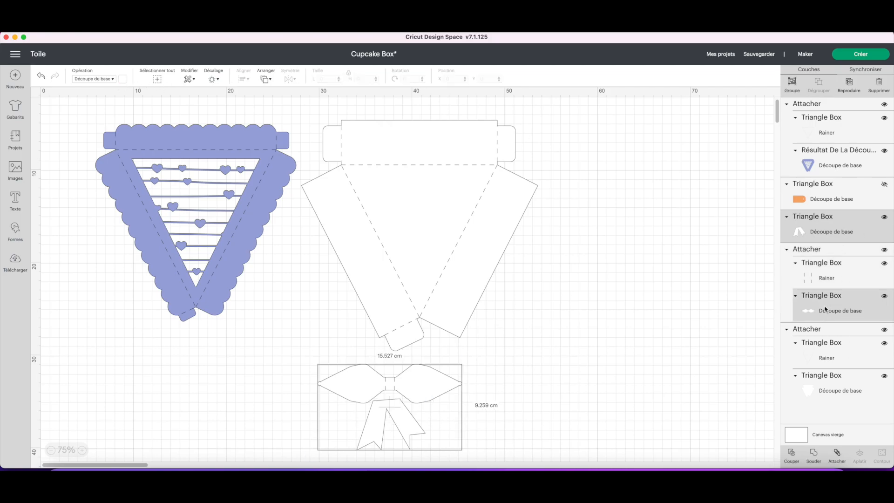
left_click(123, 79)
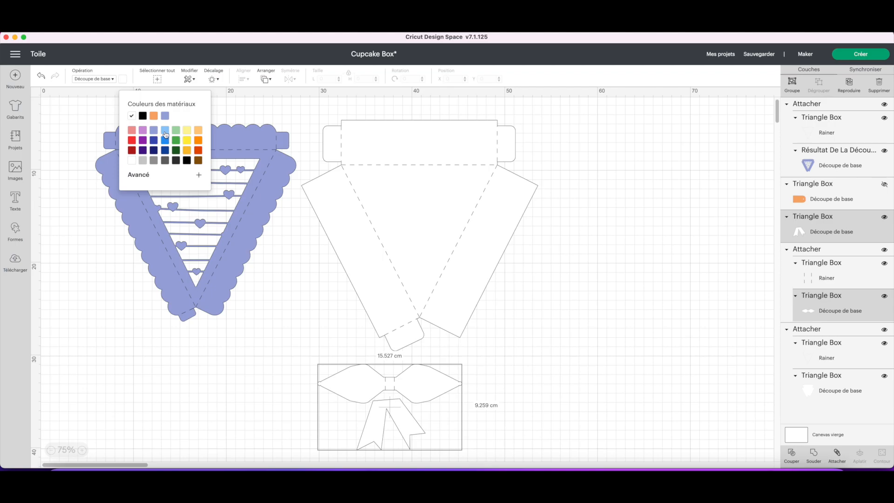
left_click(165, 135)
left_click(598, 215)
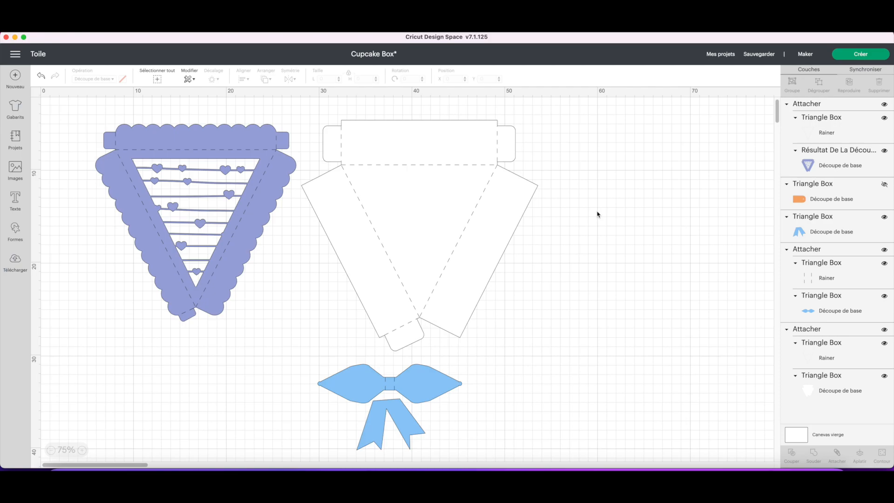
- Send the project to mat preparation and shift the white box on mat 1 and the ribbon tails on mat 2 slightly inward
left_click(860, 54)
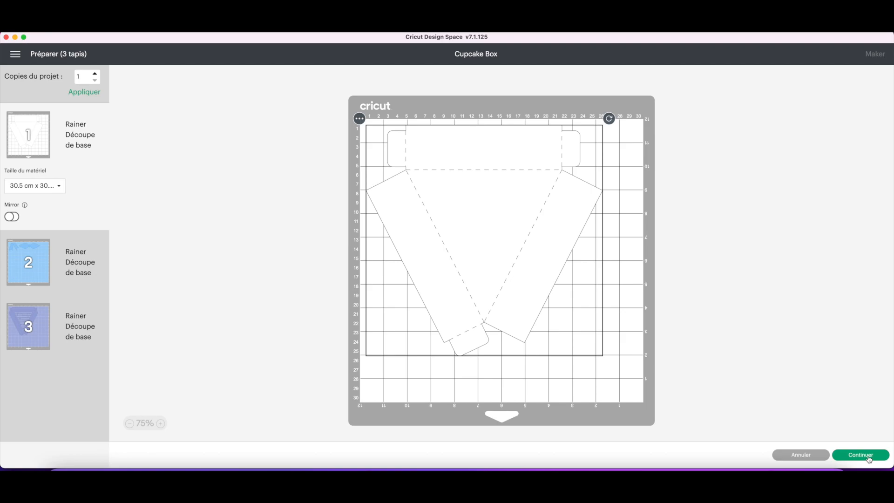
left_click_drag(515, 251, 517, 254)
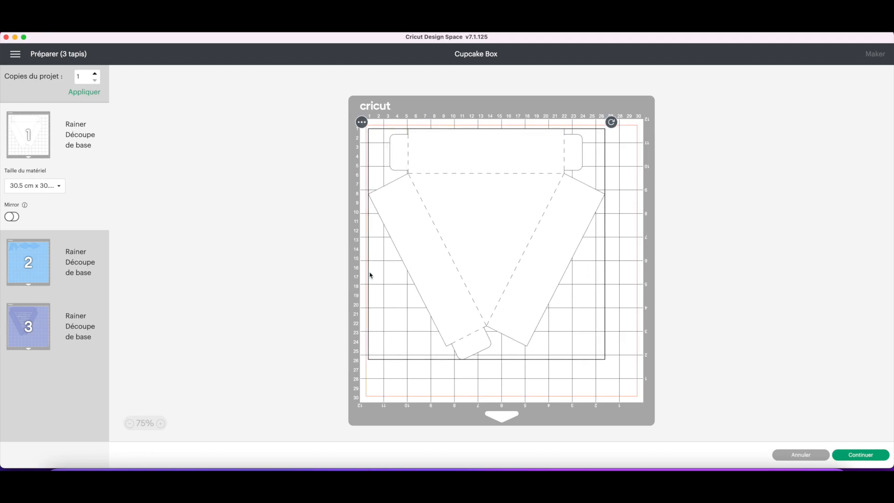
left_click(33, 279)
left_click_drag(420, 160, 438, 173)
left_click(504, 165)
left_click(434, 180)
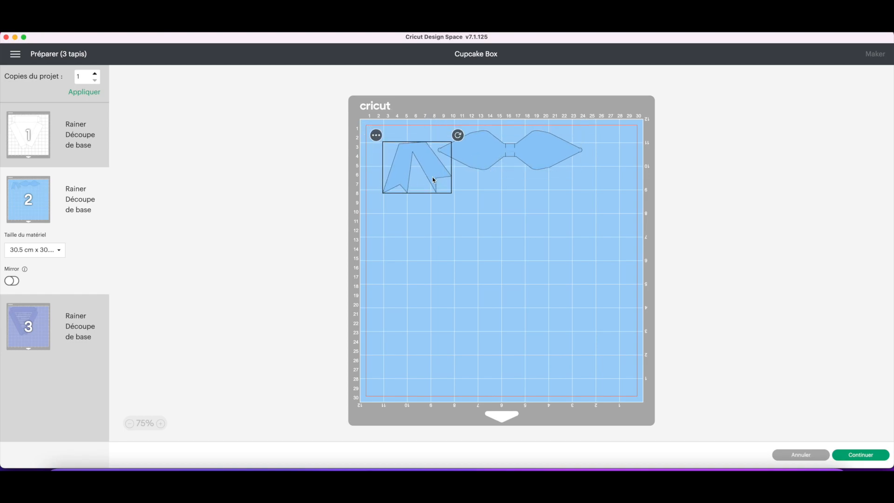
- Shift the scalloped box slightly inward on mat 3 and continue to the machine's material setup
left_click(30, 347)
left_click_drag(466, 167, 480, 178)
left_click(873, 455)
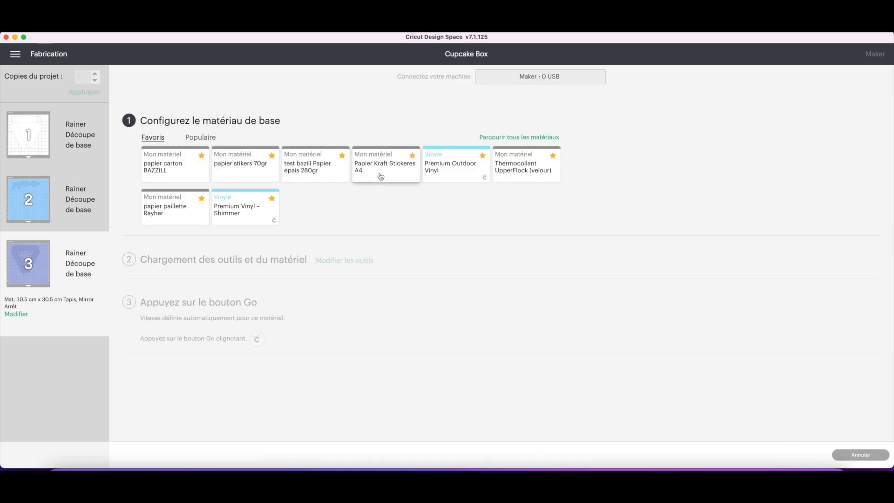
- Set the base material to Carton pour affiche Foil using a "foil" search, and switch the scoring tool to Roue de Rainage Simple
left_click(517, 139)
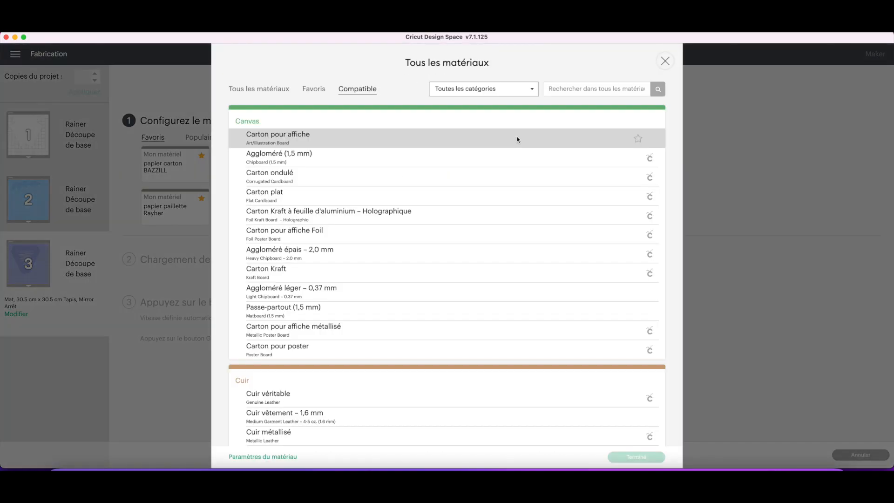
type("foil")
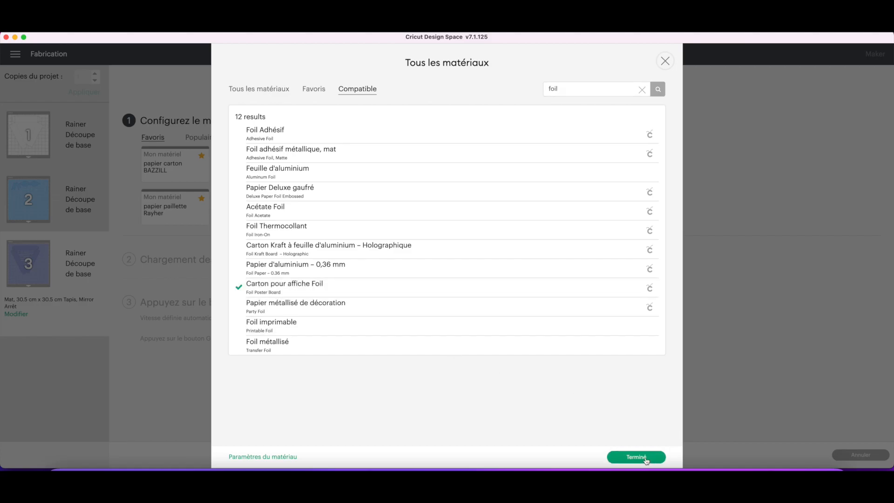
left_click(645, 458)
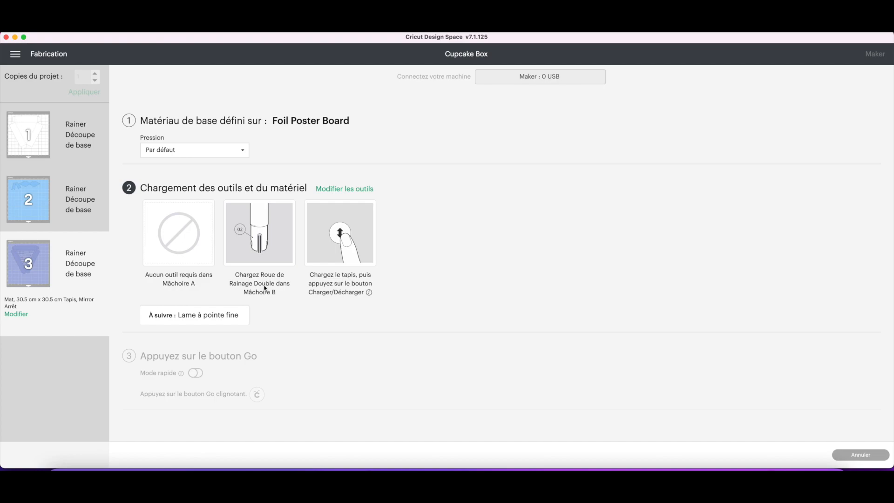
left_click(373, 188)
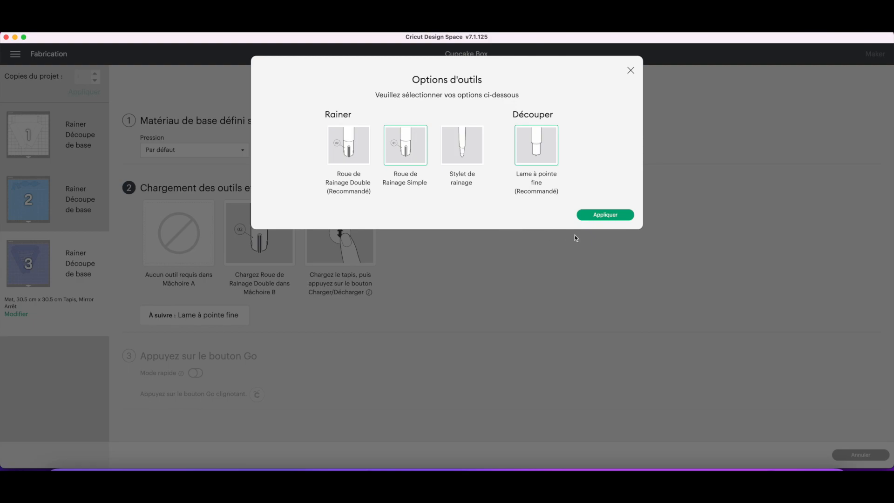
left_click(605, 215)
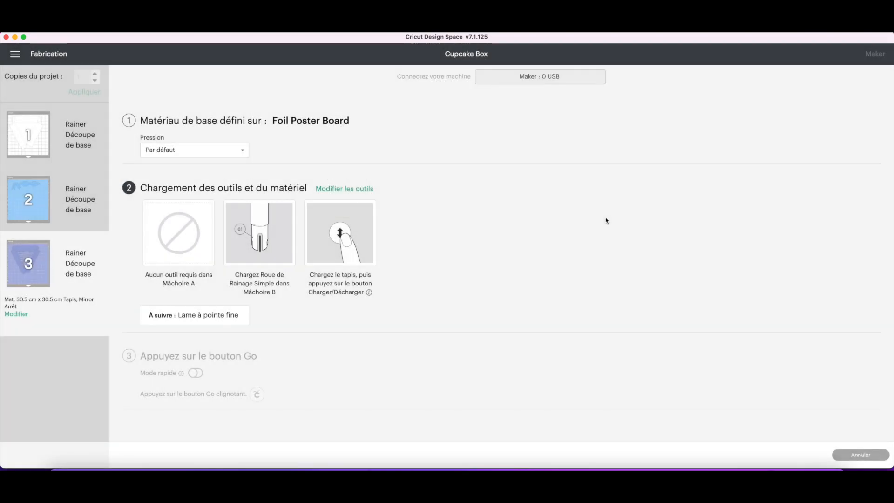